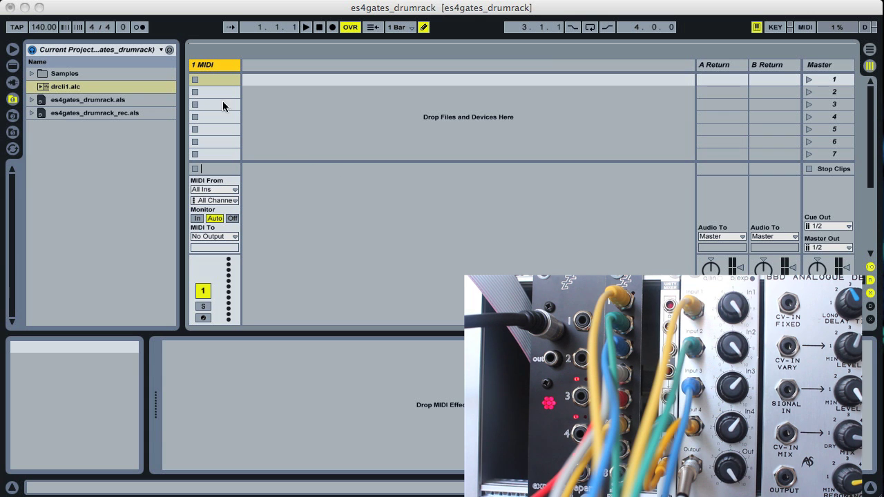
# - Load a Drum Rack from Live's built-in devices onto the first MIDI track, making it 1 Drum Rack
pyautogui.click(12, 67)
pyautogui.click(12, 67)
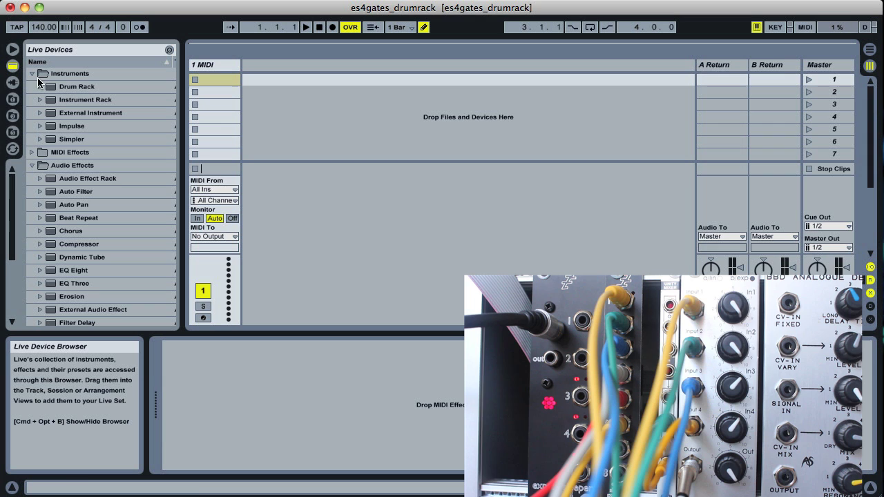
pyautogui.click(70, 88)
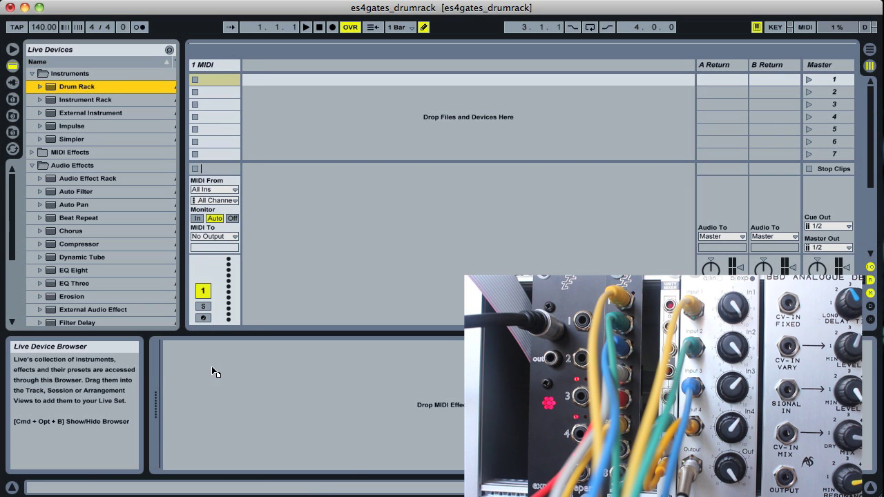
pyautogui.moveTo(215, 372); pyautogui.dragTo(214, 372)
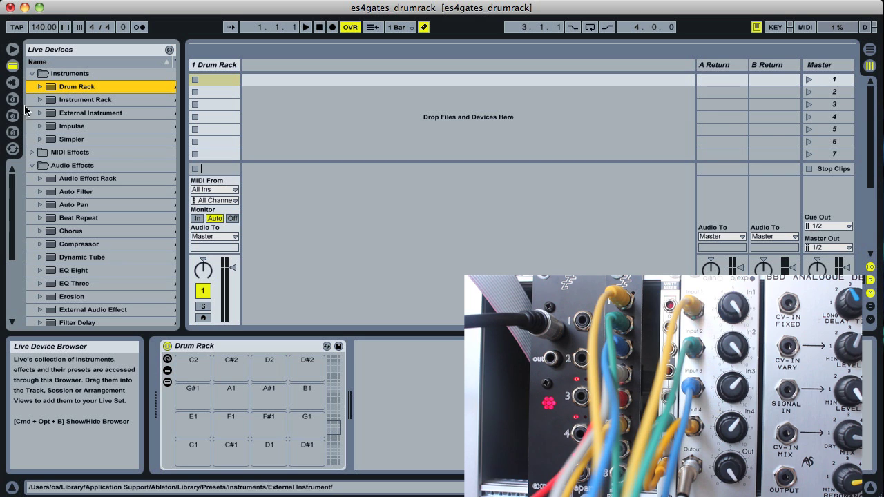
# - Drag the SW ES-4 Controller plug-in into the Session to create track 2 hosting it
pyautogui.click(12, 82)
pyautogui.scroll(-5, 116, 201)
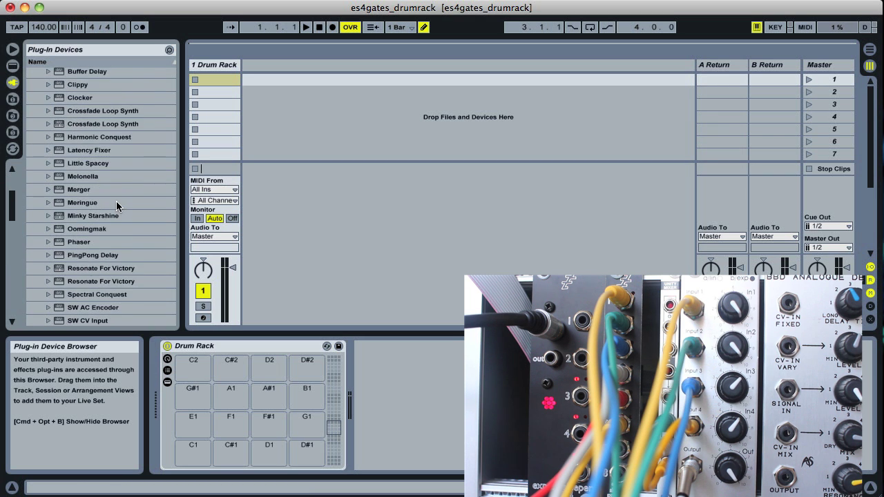
pyautogui.scroll(-7, 116, 206)
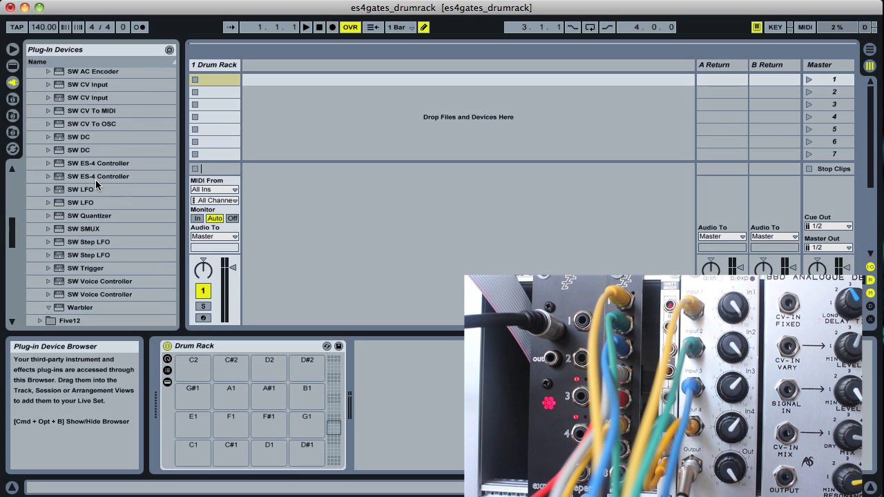
pyautogui.moveTo(91, 176); pyautogui.dragTo(268, 220)
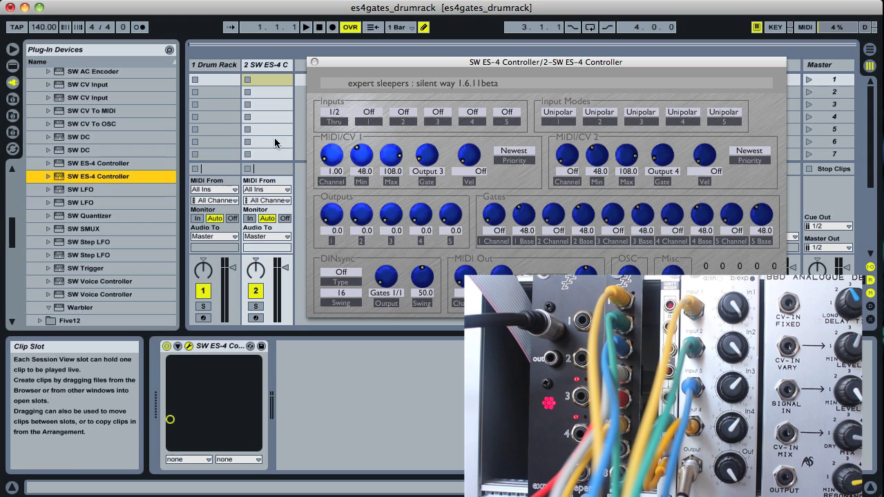
# - Route track 2's audio output to Ext. Out on channels 9/10
pyautogui.click(280, 236)
pyautogui.click(280, 252)
pyautogui.click(279, 247)
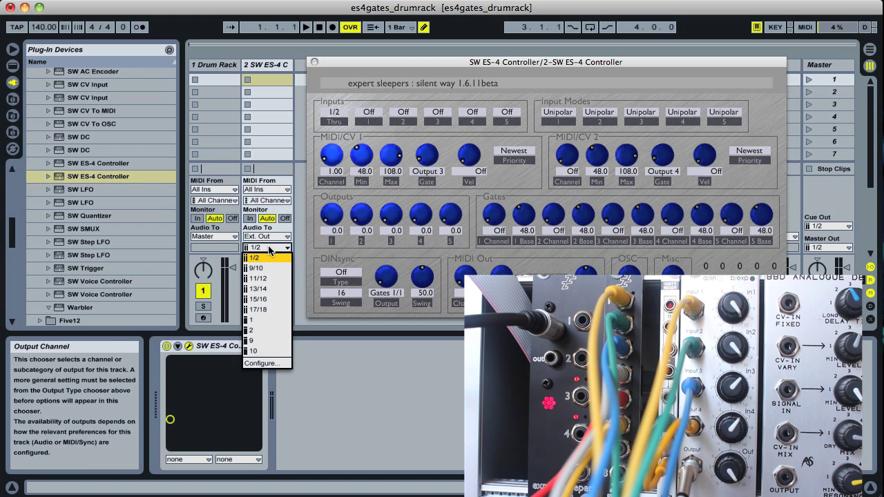
pyautogui.click(266, 273)
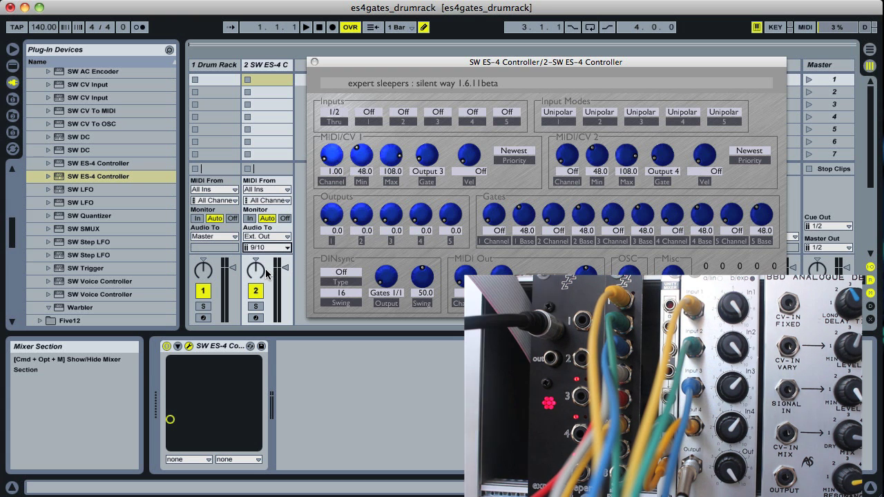
# - Set track 2's Monitor to In and its MIDI From to 1-Drum Rack
pyautogui.click(249, 218)
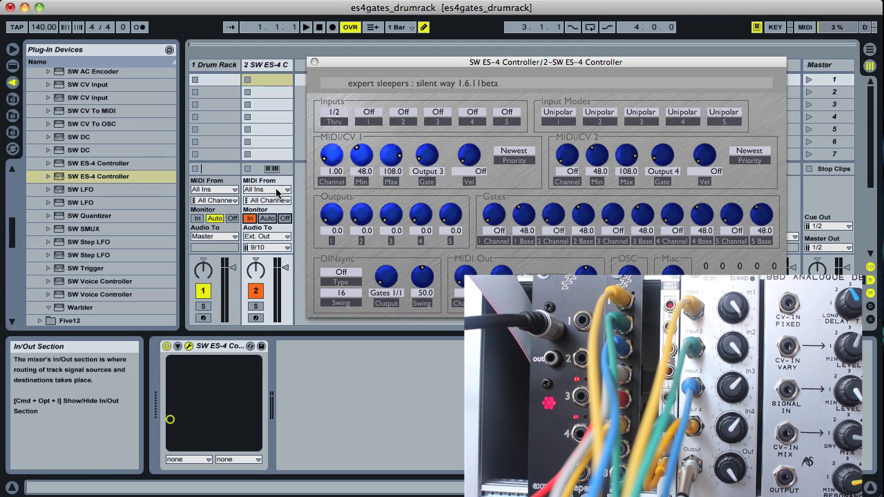
pyautogui.click(266, 190)
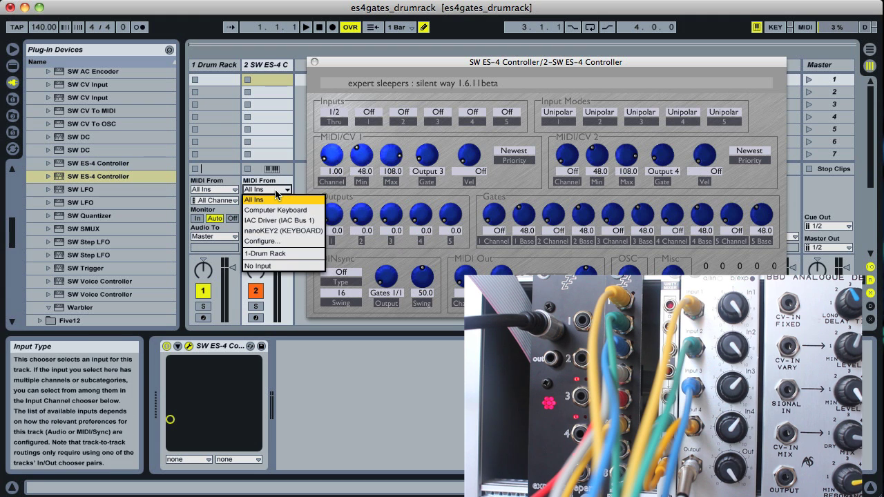
pyautogui.click(283, 256)
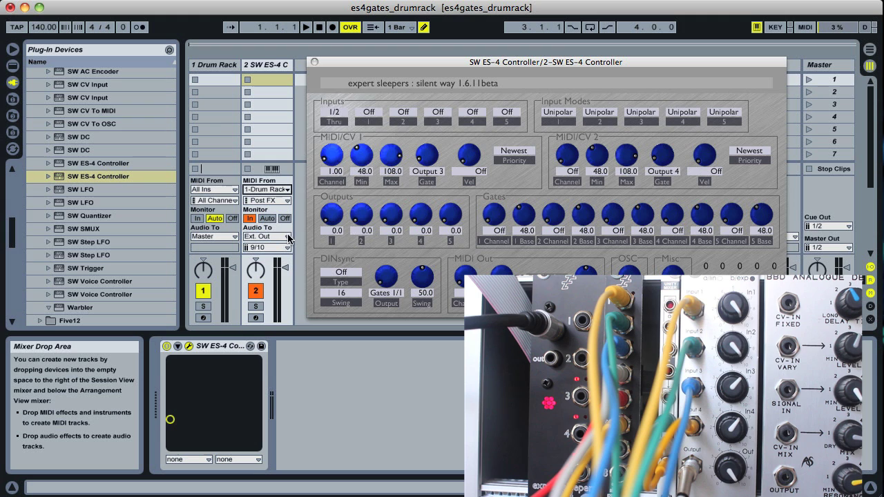
# - With ES-4 MIDI/CV 1 off and Gate 4 on channel 1, display the Drum Rack's pads
pyautogui.moveTo(332, 156)
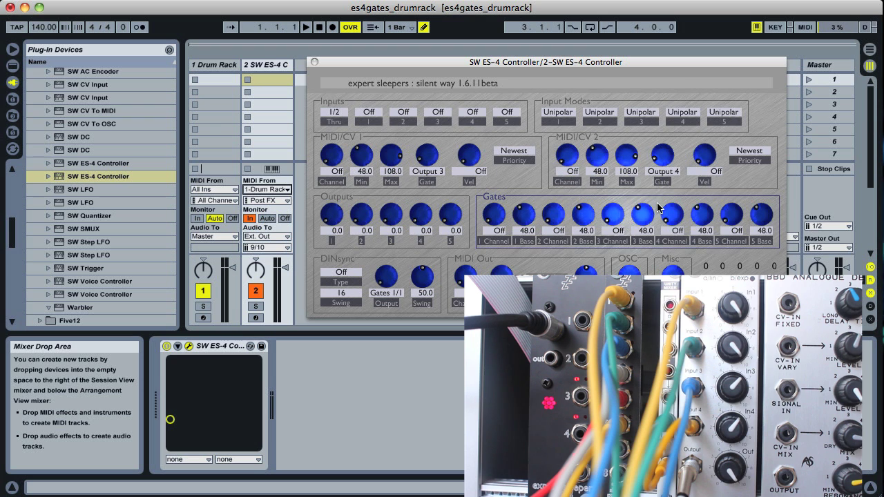
pyautogui.moveTo(663, 209)
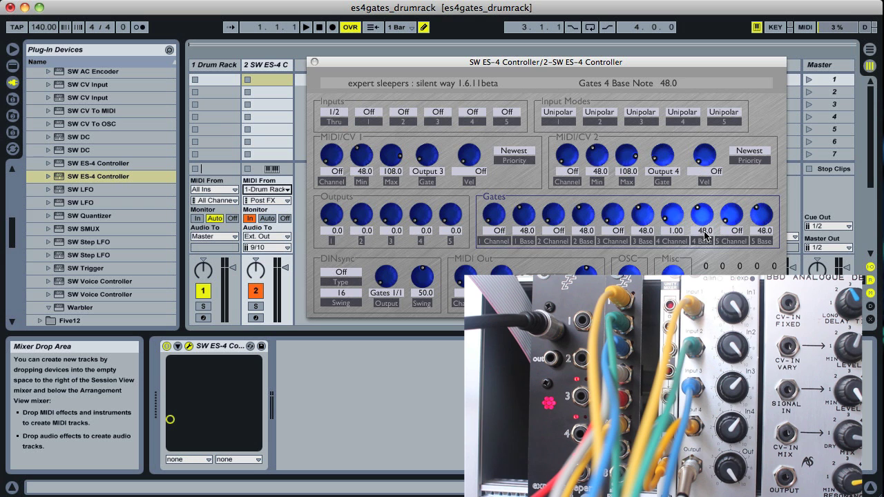
pyautogui.click(212, 67)
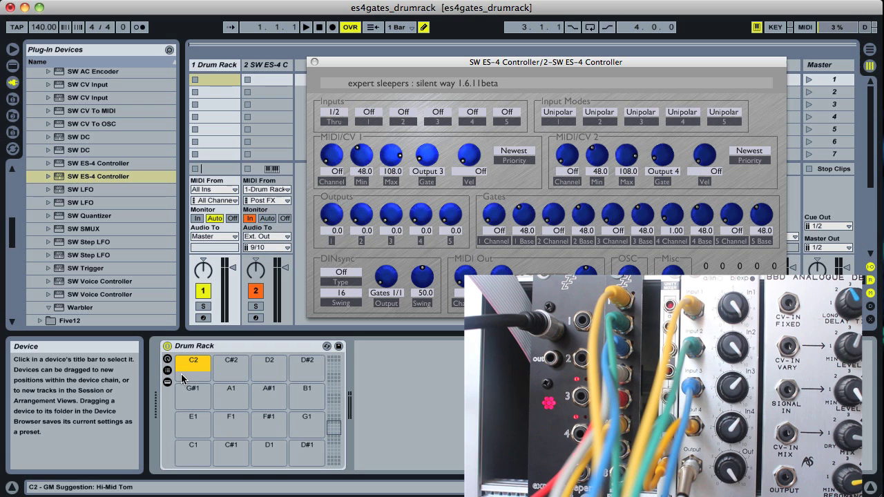
# - Drop Utility audio effects onto Drum Rack pads C2 through F2 to create six chains
pyautogui.click(13, 65)
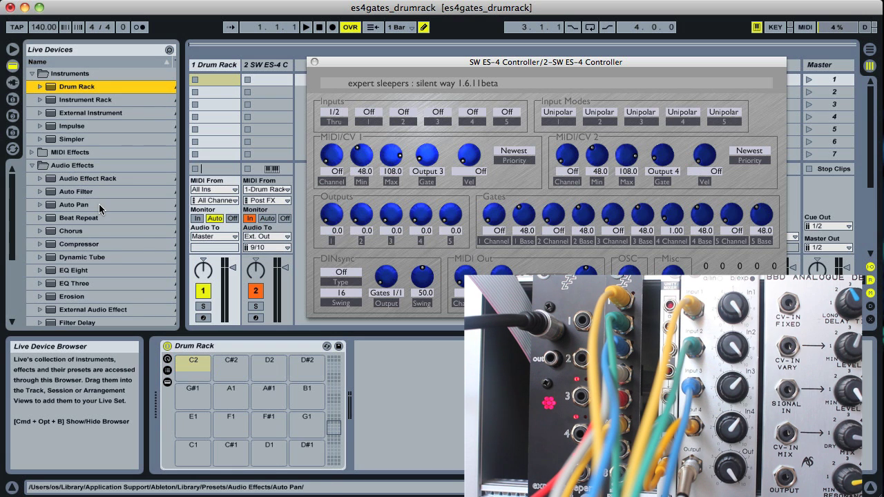
pyautogui.scroll(-5, 103, 214)
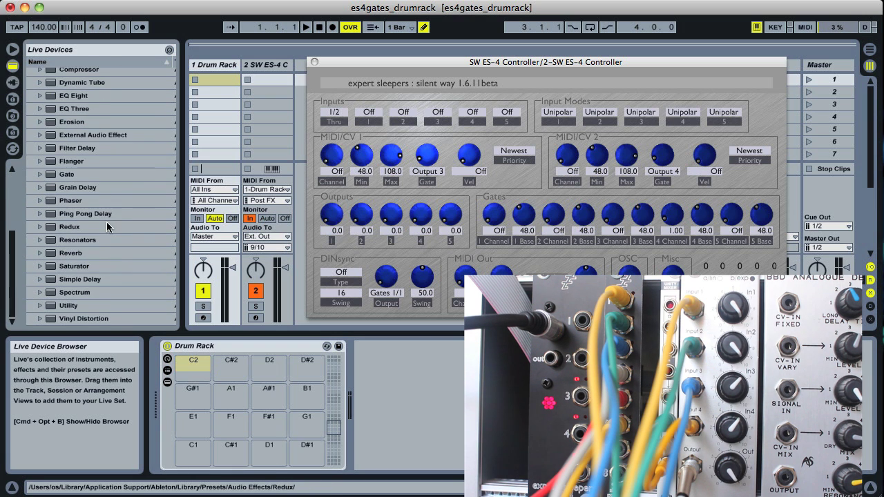
pyautogui.click(78, 308)
pyautogui.moveTo(78, 308); pyautogui.dragTo(231, 368)
pyautogui.moveTo(78, 308); pyautogui.dragTo(269, 369)
pyautogui.moveTo(78, 308); pyautogui.dragTo(307, 371)
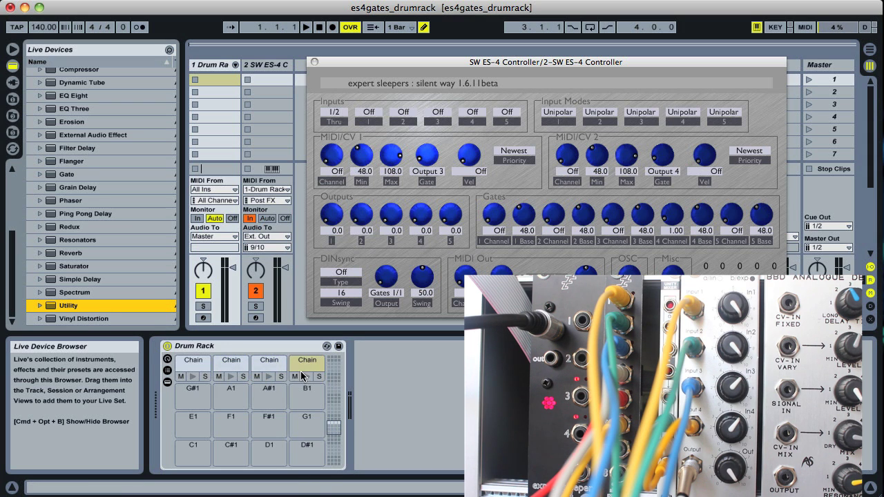
pyautogui.scroll(1, 310, 430)
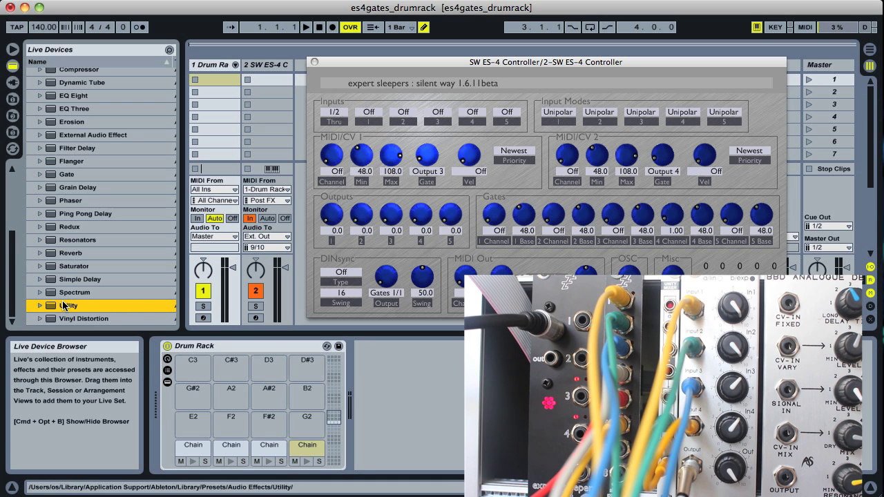
pyautogui.moveTo(62, 305); pyautogui.dragTo(232, 430)
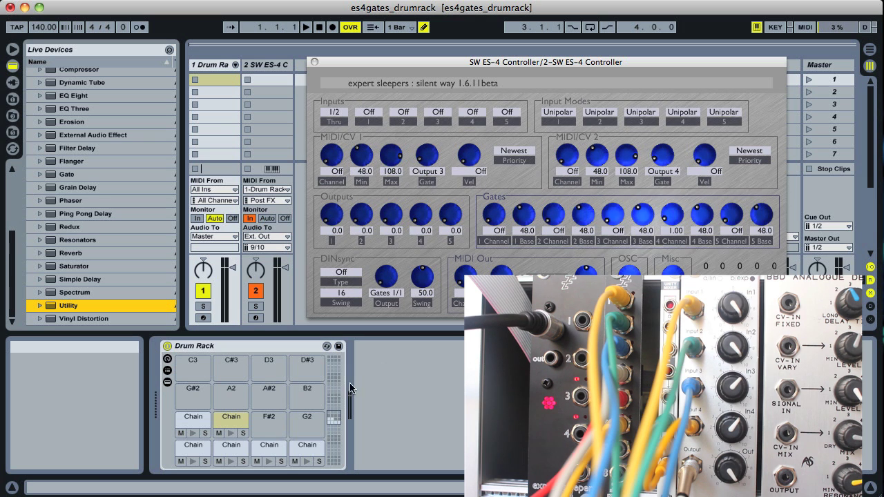
# - Rename the C2 and C#2 chains to BD and Snare, then bring up the first clip slot's menu
pyautogui.click(193, 446)
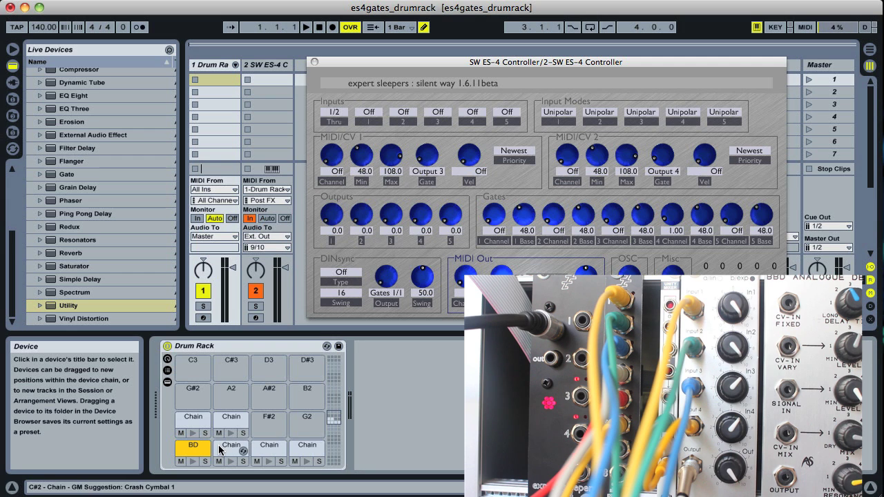
pyautogui.click(221, 449)
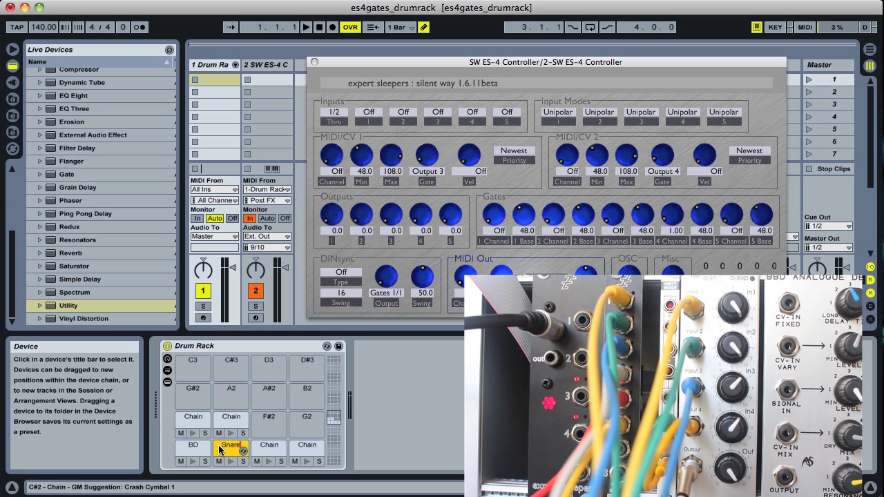
pyautogui.rightClick(214, 79)
# - Insert an empty MIDI clip and draw BD notes at 1.1, 1.2, 1.3 and 1.4
pyautogui.click(225, 94)
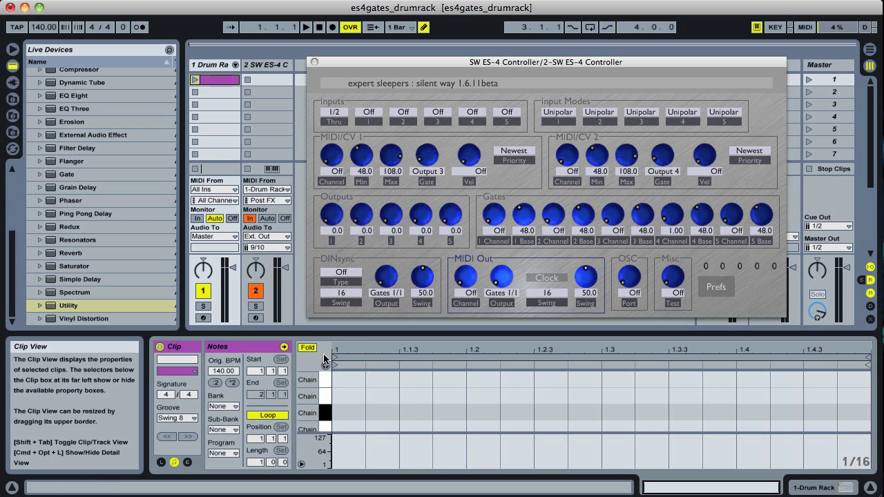
pyautogui.moveTo(315, 398)
pyautogui.mouseDown()
pyautogui.moveTo(299, 399)
pyautogui.moveTo(314, 399)
pyautogui.mouseUp()
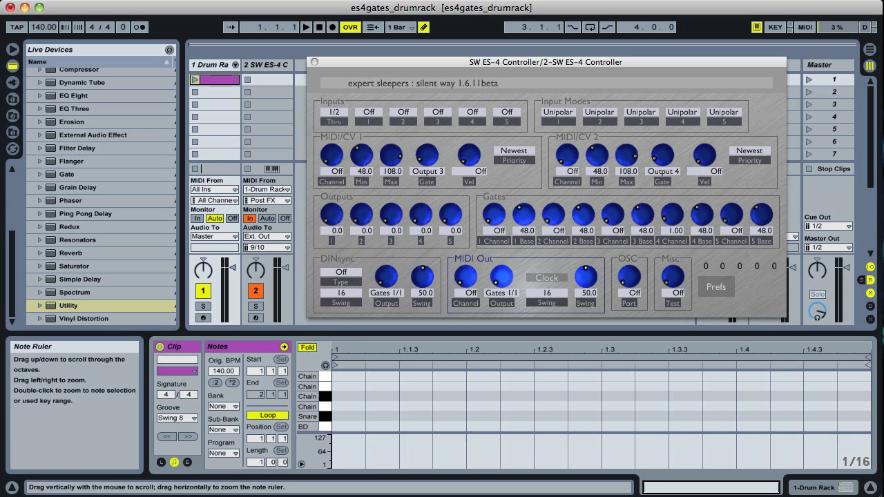
pyautogui.click(359, 426)
pyautogui.click(483, 427)
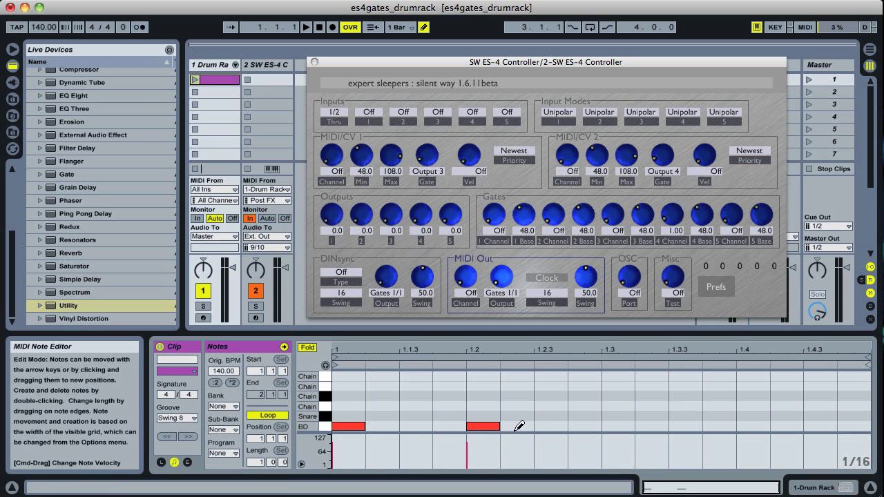
pyautogui.click(617, 426)
pyautogui.click(753, 426)
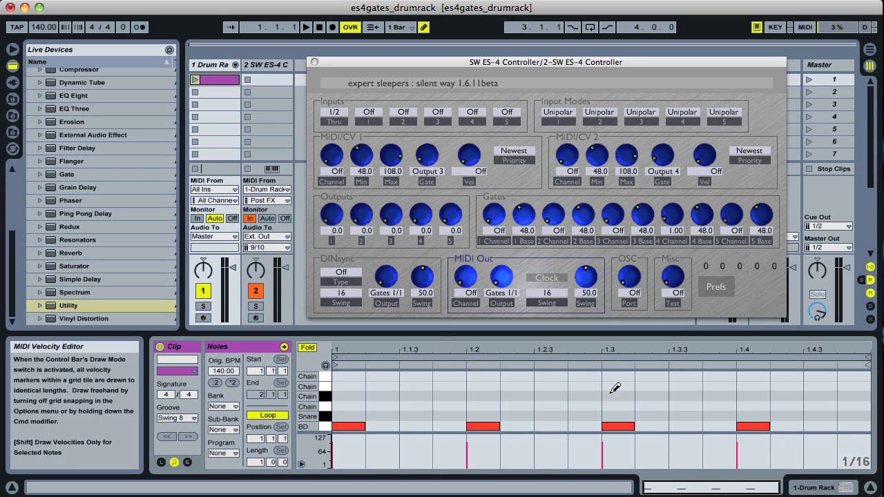
# - Launch the clip and add Snare notes at 1.2 and 1.4 plus three offbeat hits one row up
pyautogui.click(195, 81)
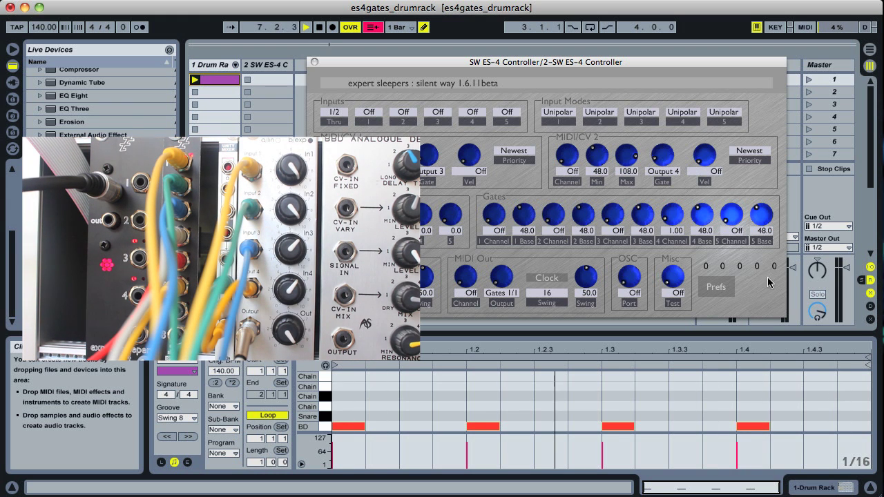
pyautogui.click(487, 415)
pyautogui.click(760, 415)
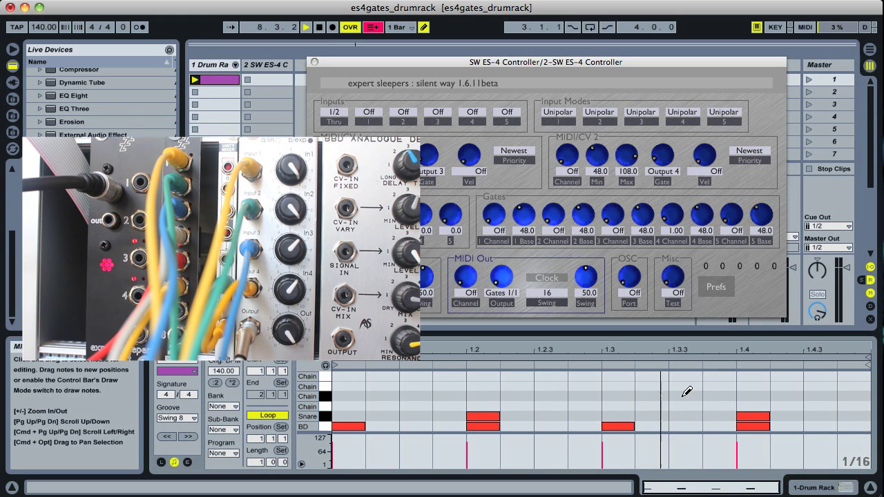
pyautogui.click(416, 406)
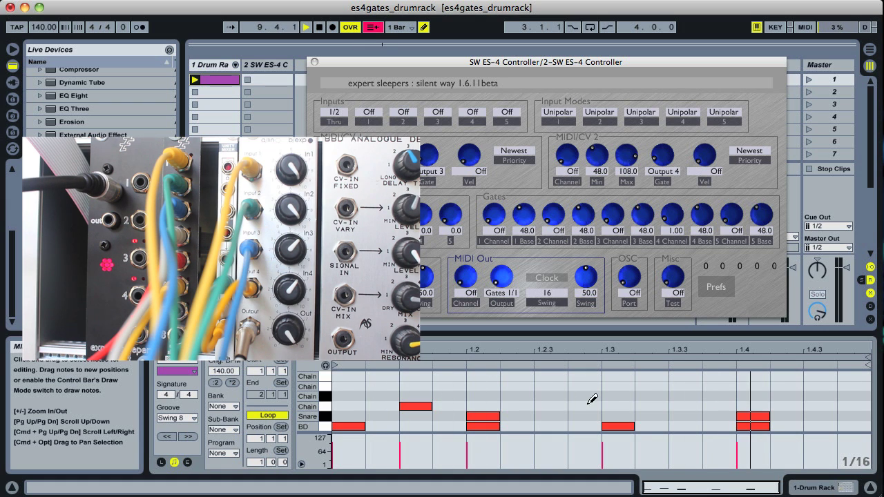
pyautogui.click(584, 406)
pyautogui.click(712, 406)
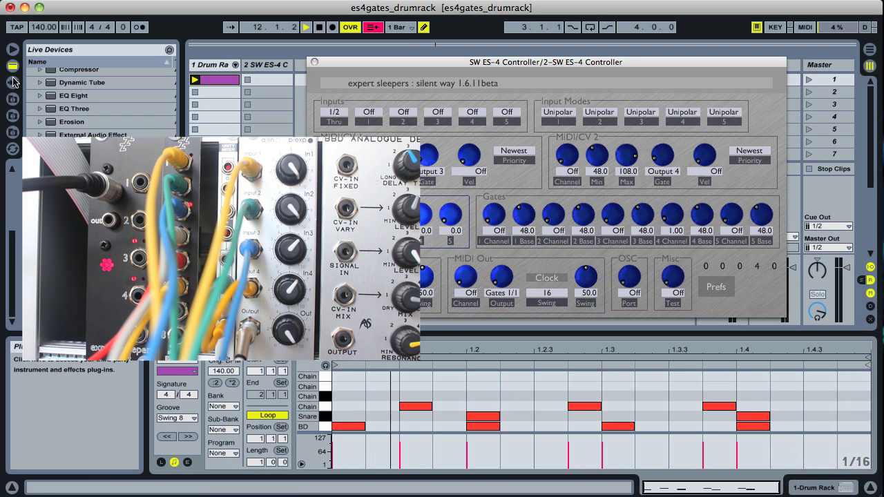
# - Drag drcli1.alc from the Current Project browser into the Drum Rack's second slot and launch it
pyautogui.click(13, 132)
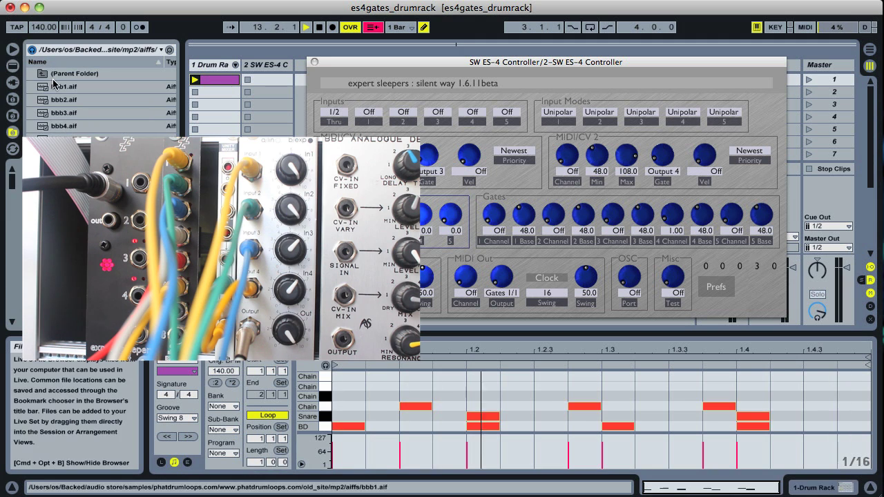
pyautogui.click(13, 99)
pyautogui.moveTo(69, 86); pyautogui.dragTo(200, 96)
pyautogui.click(196, 93)
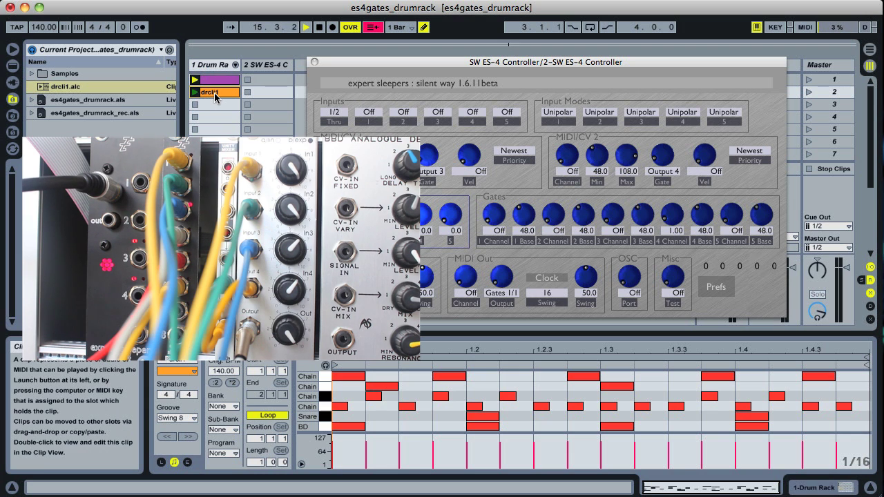